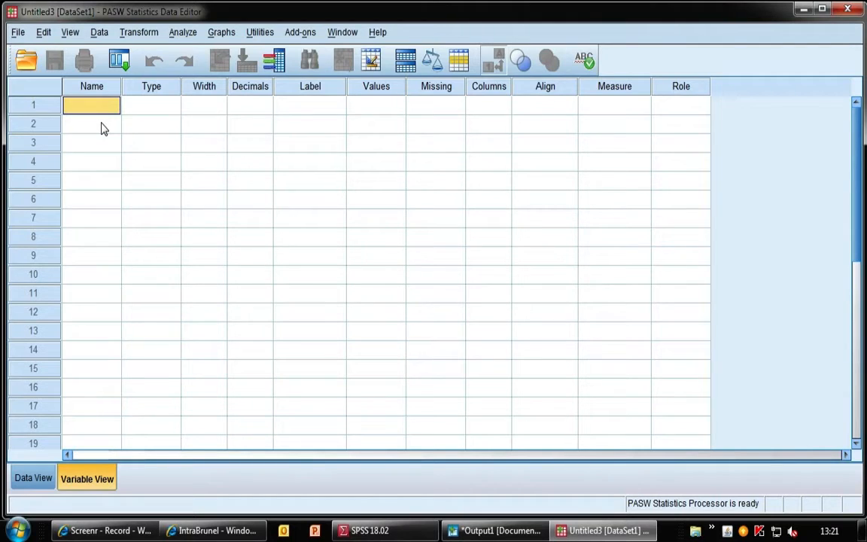
Create a variable named ParticipantID in the first row of the variable list.
text(P)
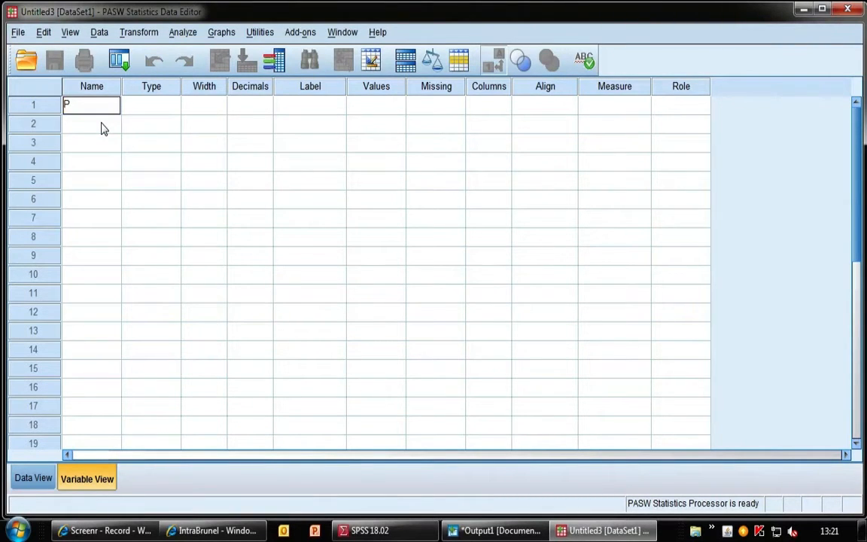
text(articipantID)
key(Return)
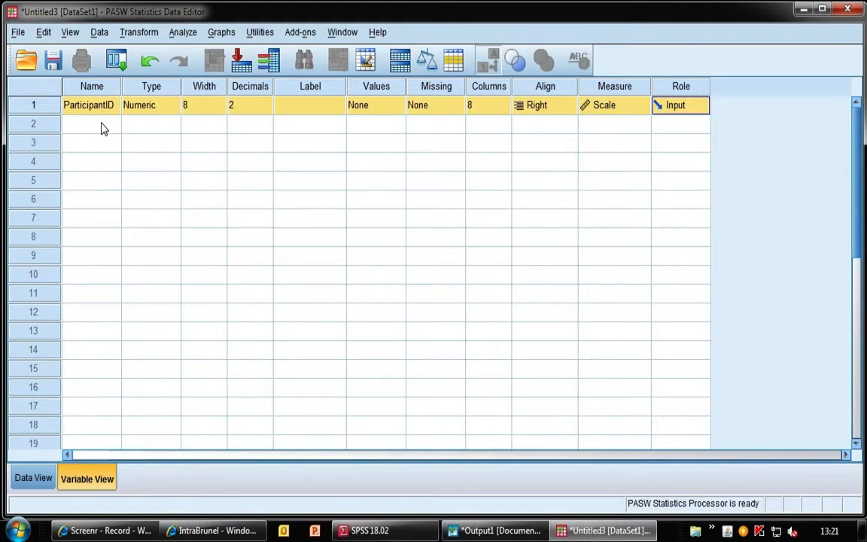
Add two more variables named Gender and TravelTime below ParticipantID.
click(104, 128)
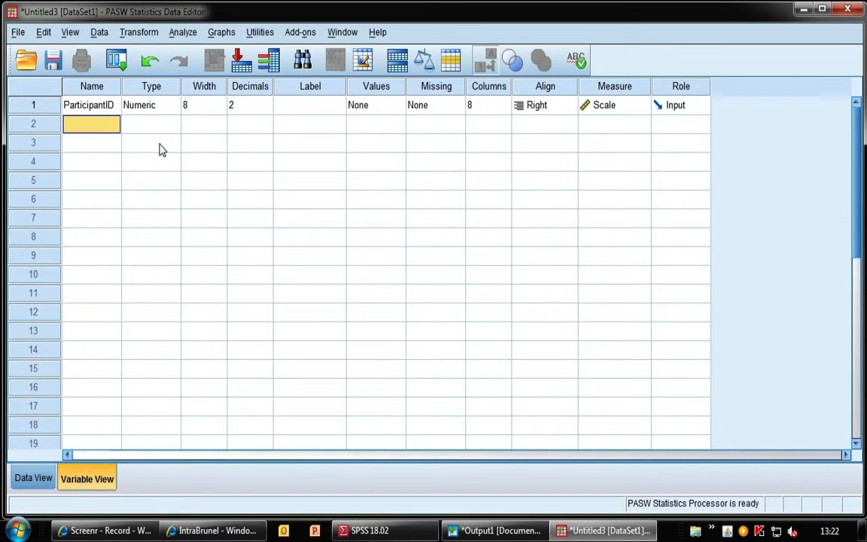
text(Gender)
key(Return)
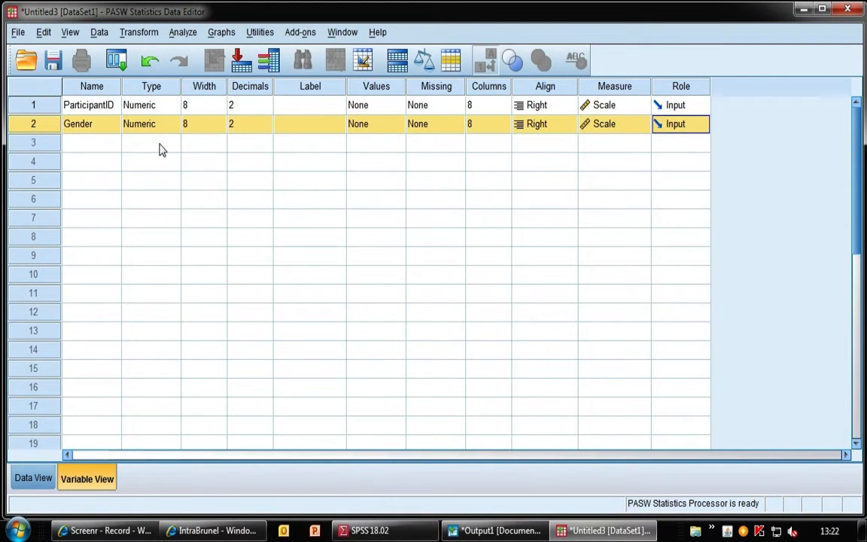
click(100, 148)
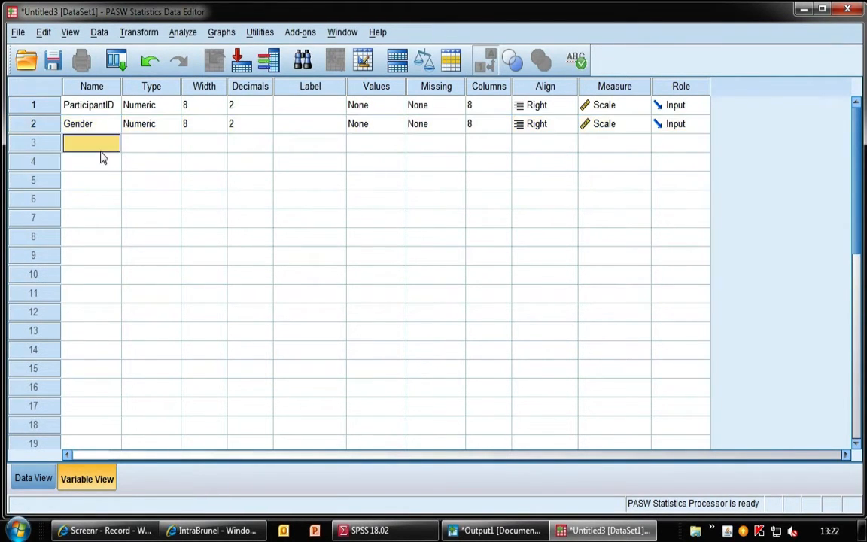
text(Trabel)
key(BackSpace)
key(BackSpace)
key(BackSpace)
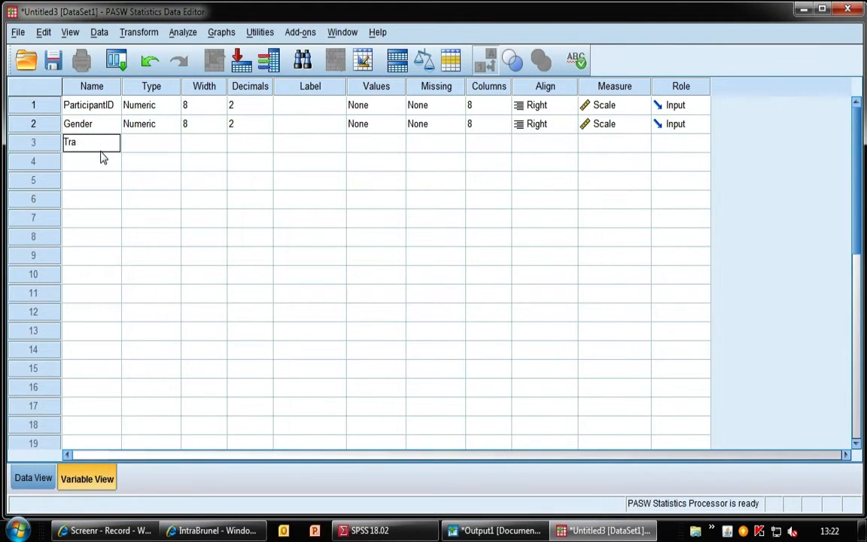
text(velTime)
key(Return)
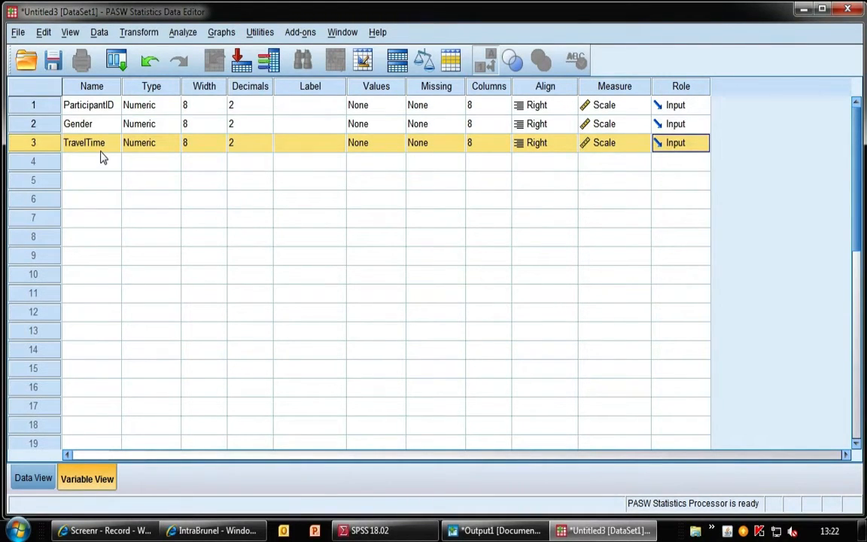
click(136, 82)
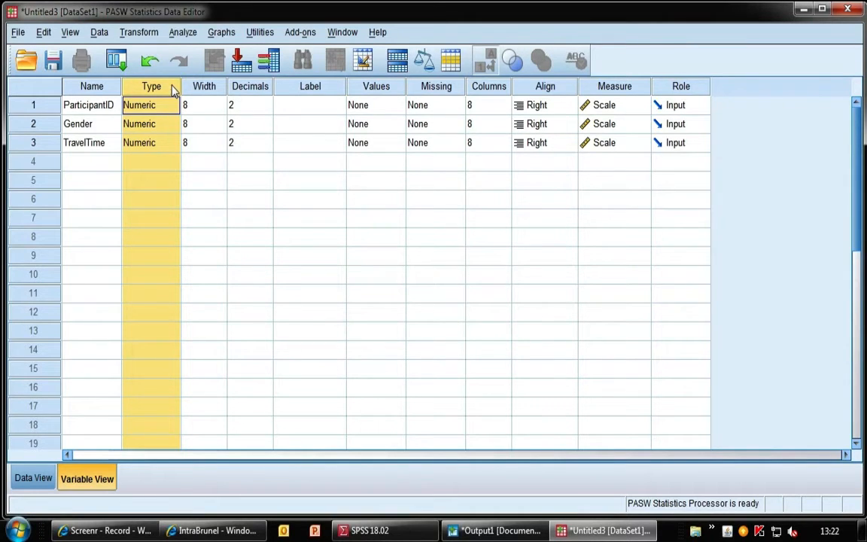
click(204, 89)
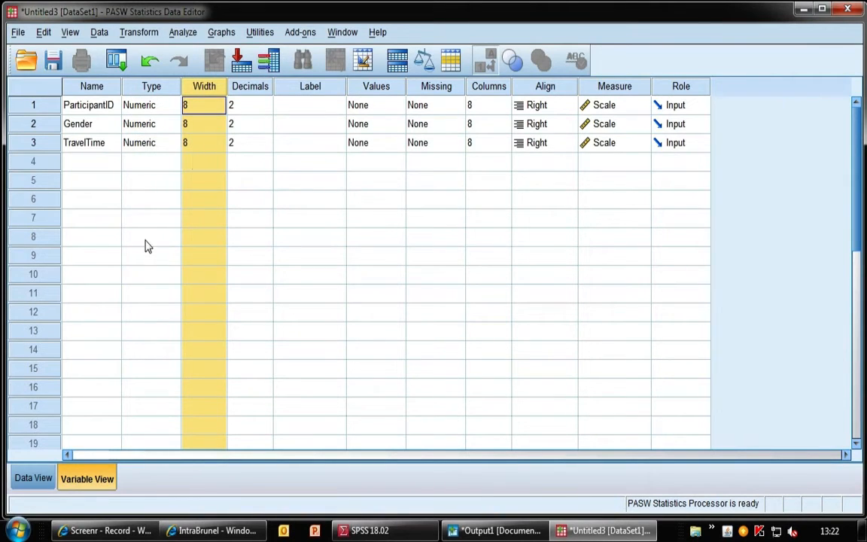
click(249, 106)
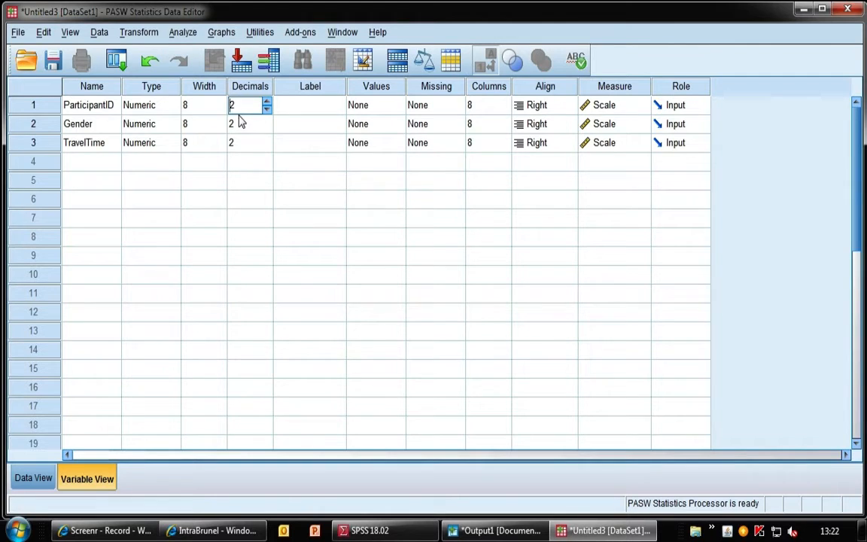
Enter participant IDs 1 through 5 in the ParticipantID column of the data grid.
click(34, 479)
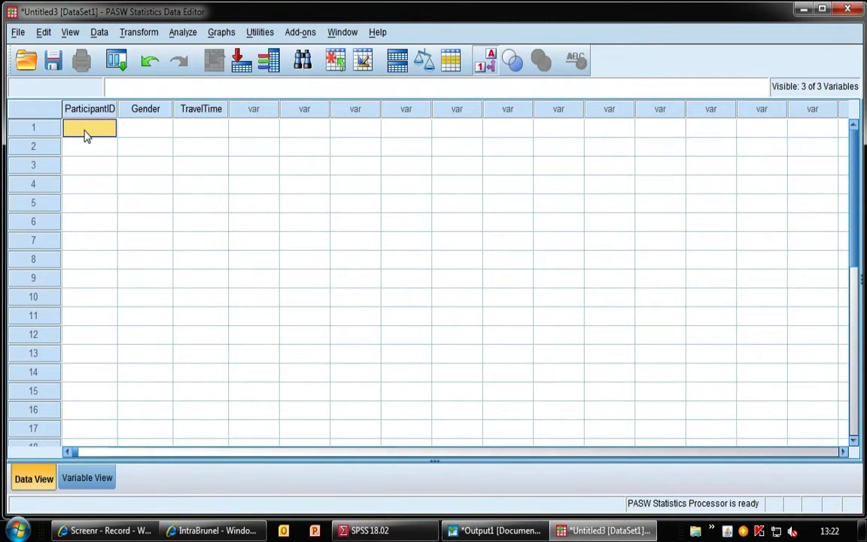
text(1)
key(Return)
text(2)
key(Return)
text(3)
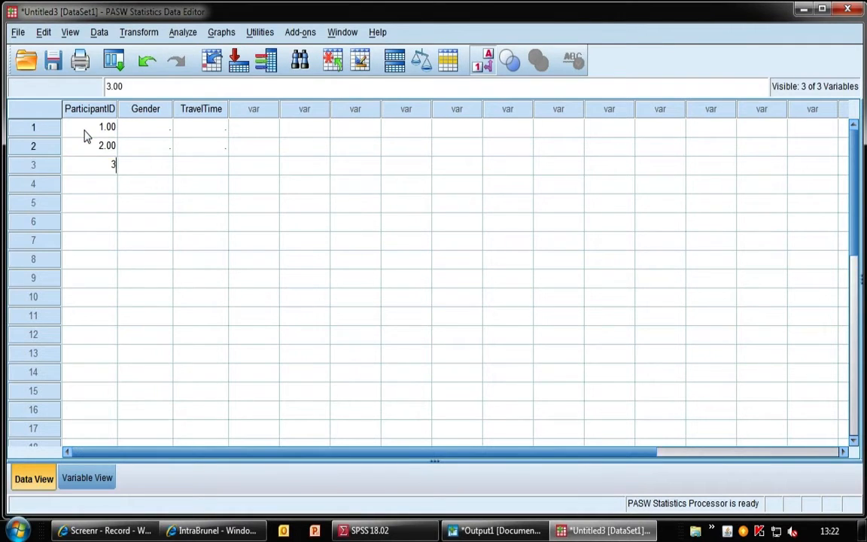
key(Return)
text(4)
key(Return)
text(5)
key(Return)
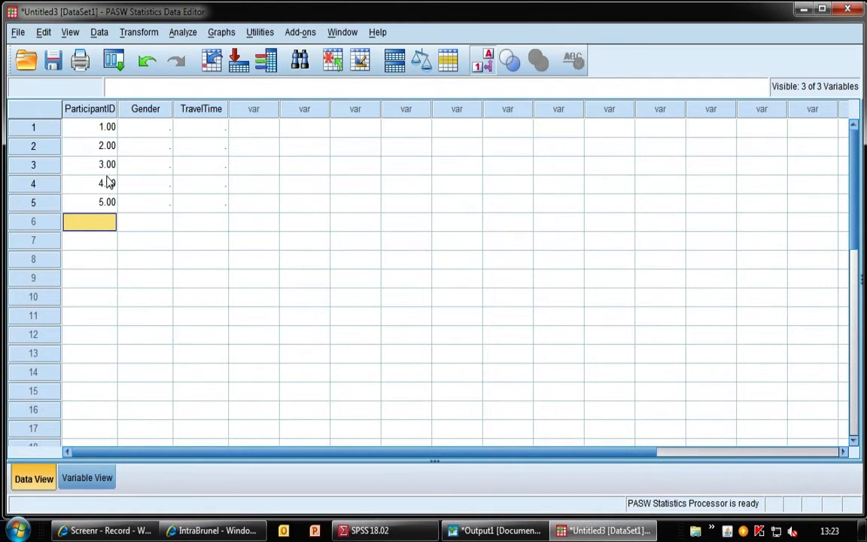
Set ParticipantID's decimal places to 0 and check the IDs in the data grid.
click(85, 485)
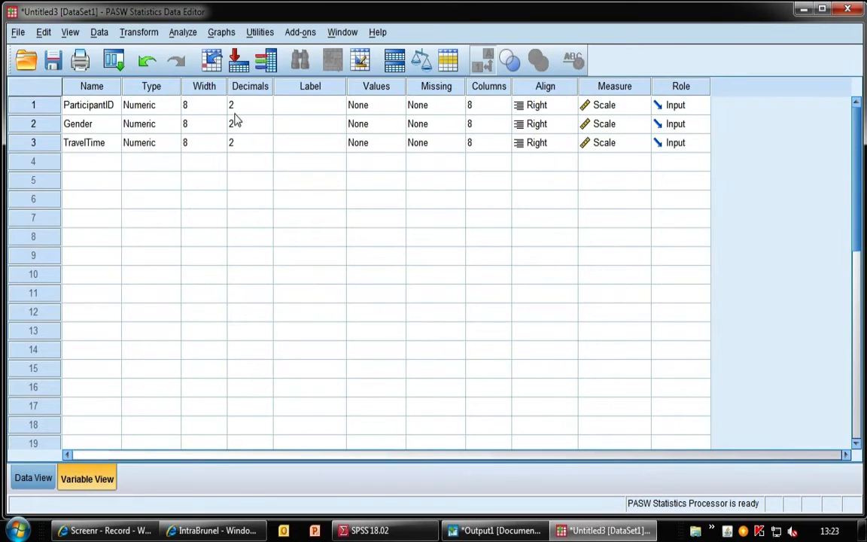
click(256, 106)
click(267, 110)
click(269, 111)
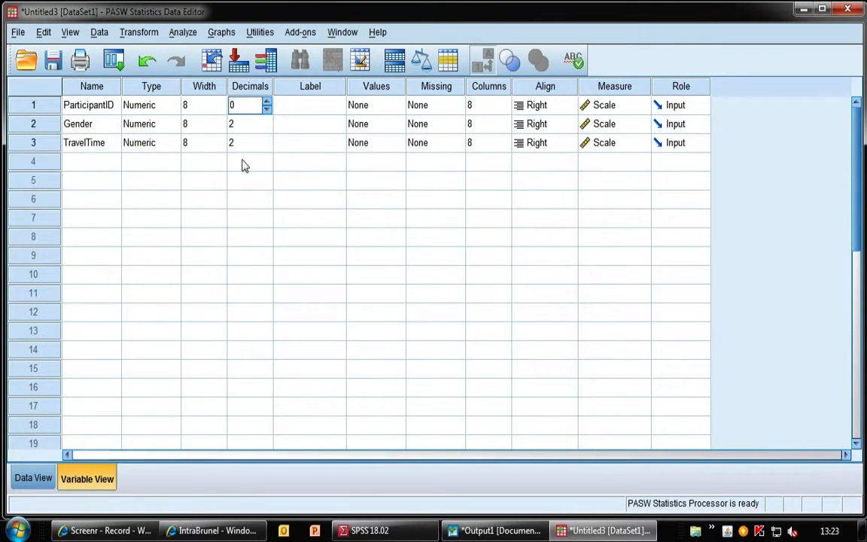
click(34, 479)
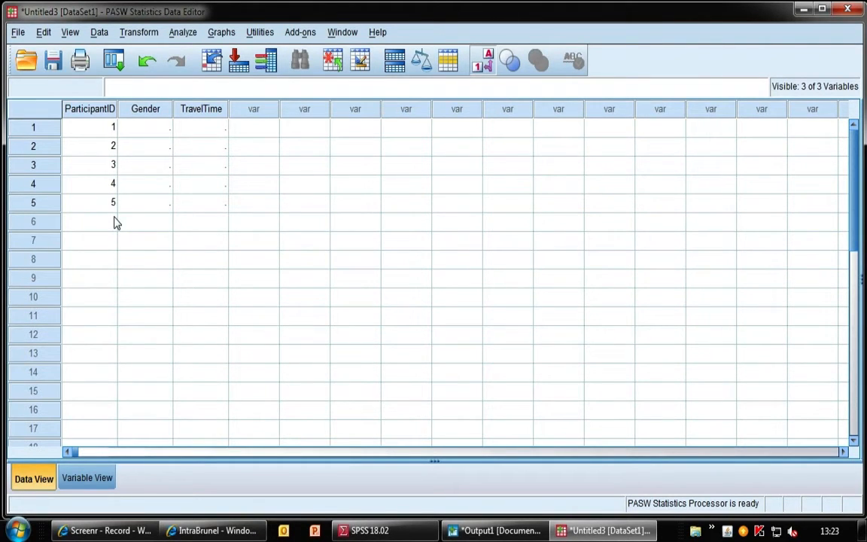
click(86, 477)
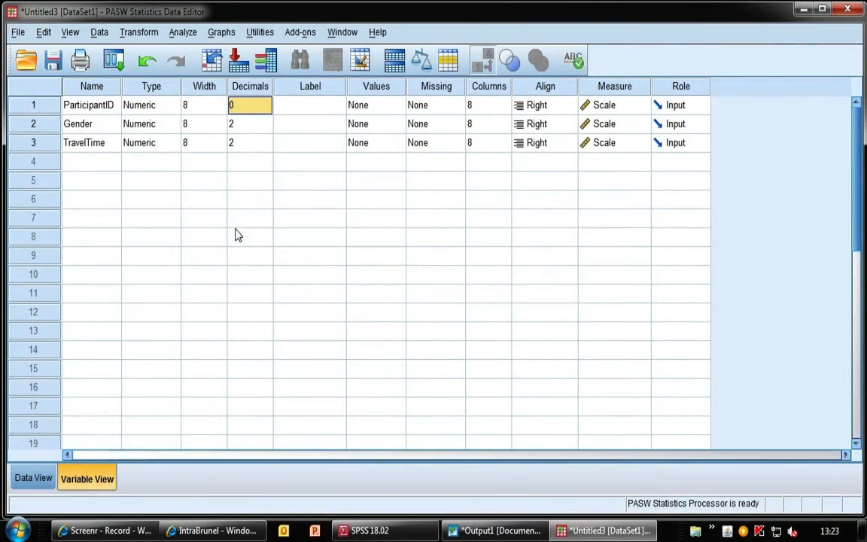
Set the decimal places of Gender and TravelTime to 0.
click(256, 126)
click(267, 127)
click(267, 127)
click(249, 145)
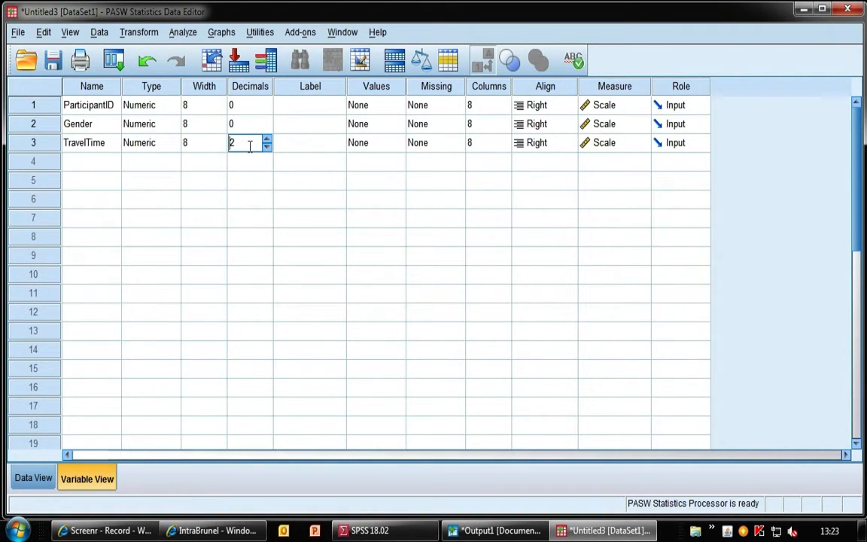
click(268, 150)
click(268, 149)
Widen the Label column and label ParticipantID as "Participant ID" and Gender as "Gender".
click(284, 113)
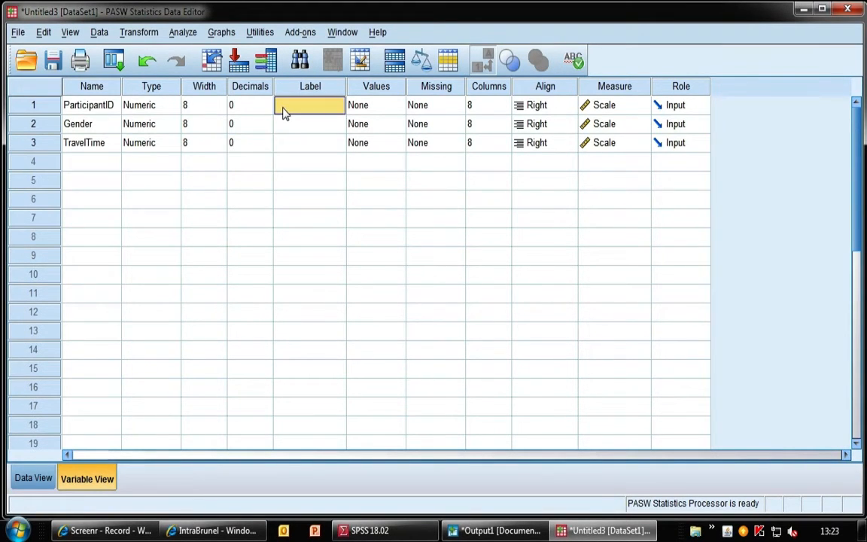
drag(346, 87, 424, 85)
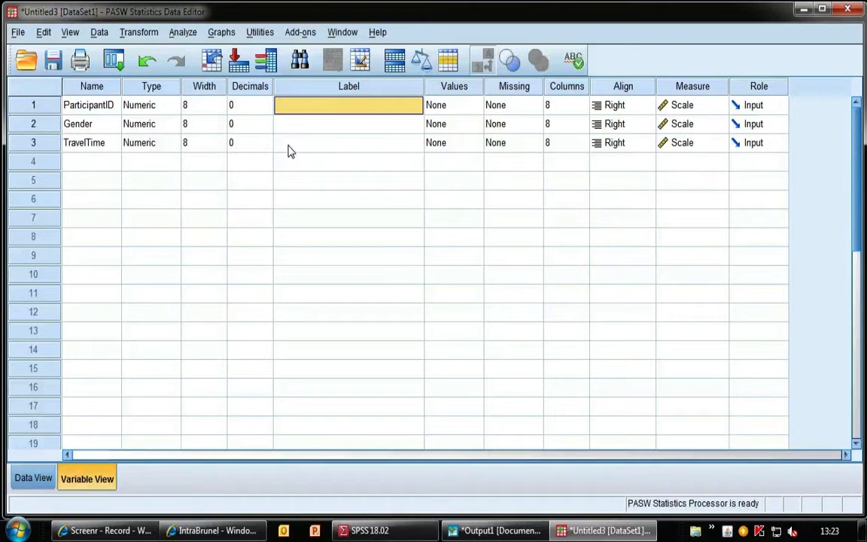
text(Partic)
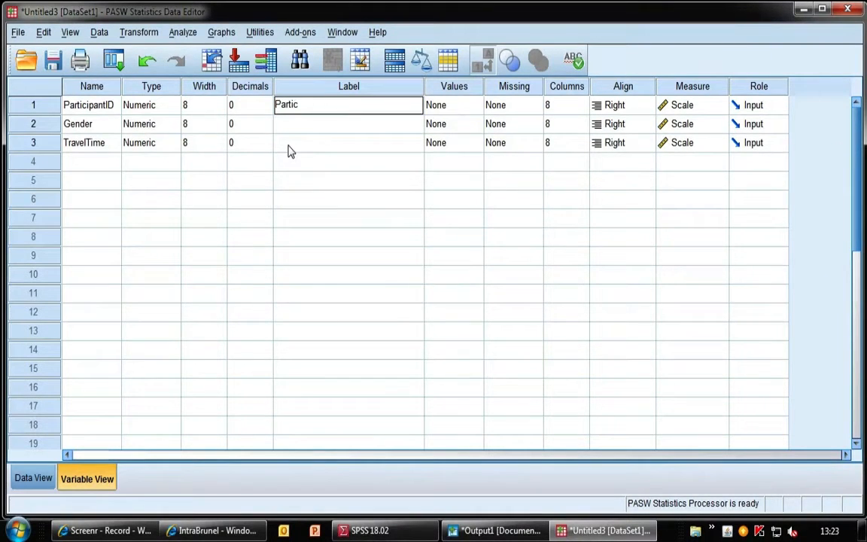
text(ipant ID)
key(Return)
text(Gender)
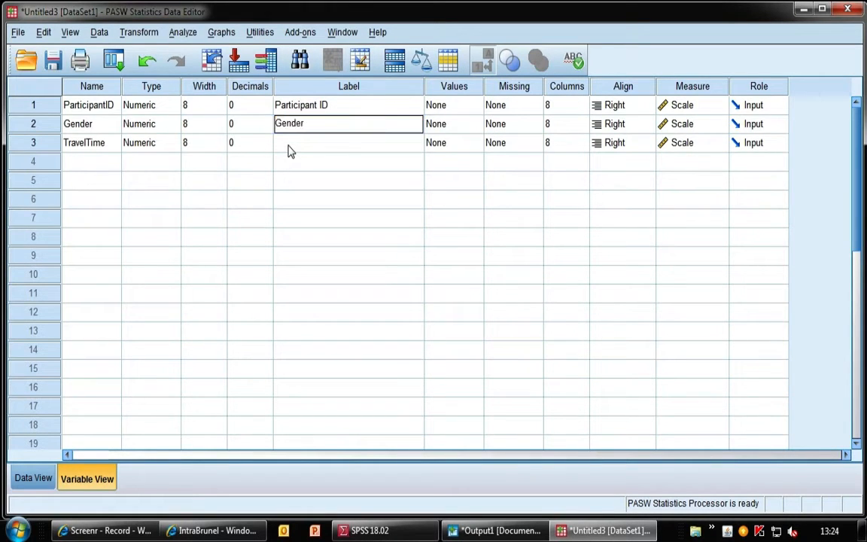
key(Return)
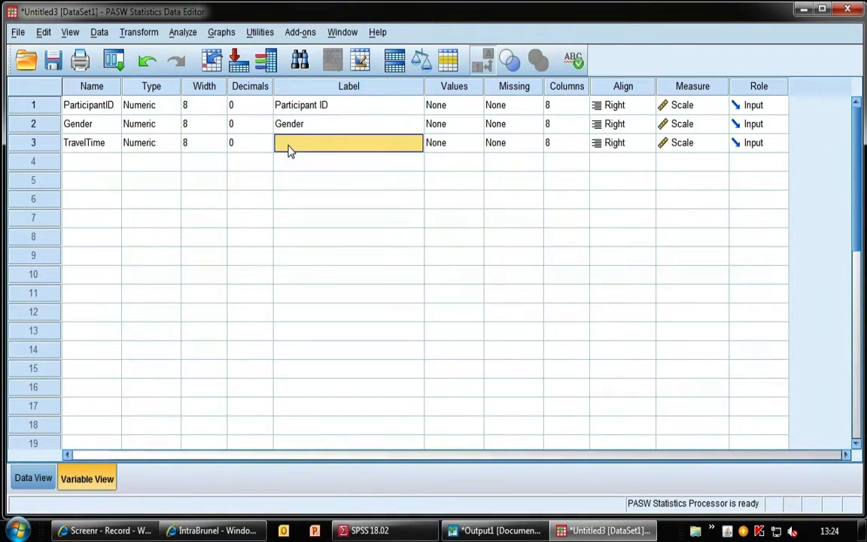
Label TravelTime as "Time it takes to commute to Uni (min)" and widen the Label column to fit.
text(Time)
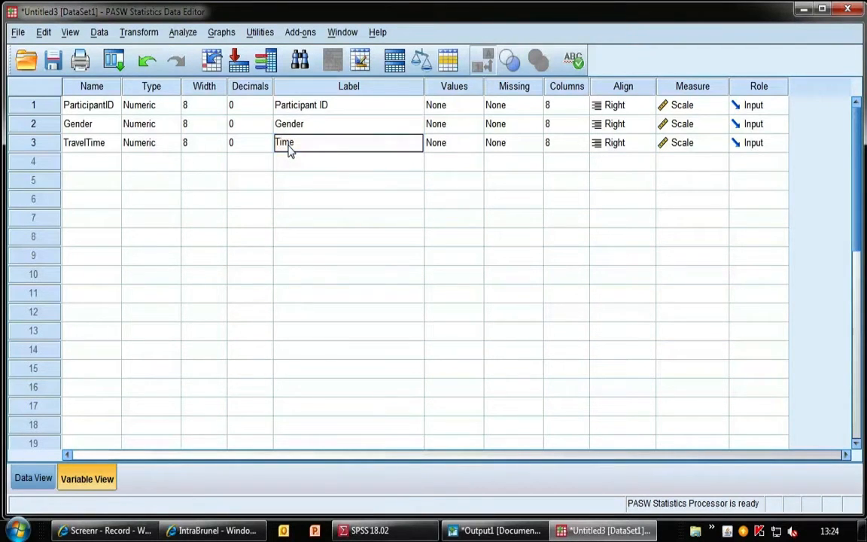
text( i tak)
key(BackSpace)
key(BackSpace)
key(BackSpace)
key(BackSpace)
text(t takes to commute)
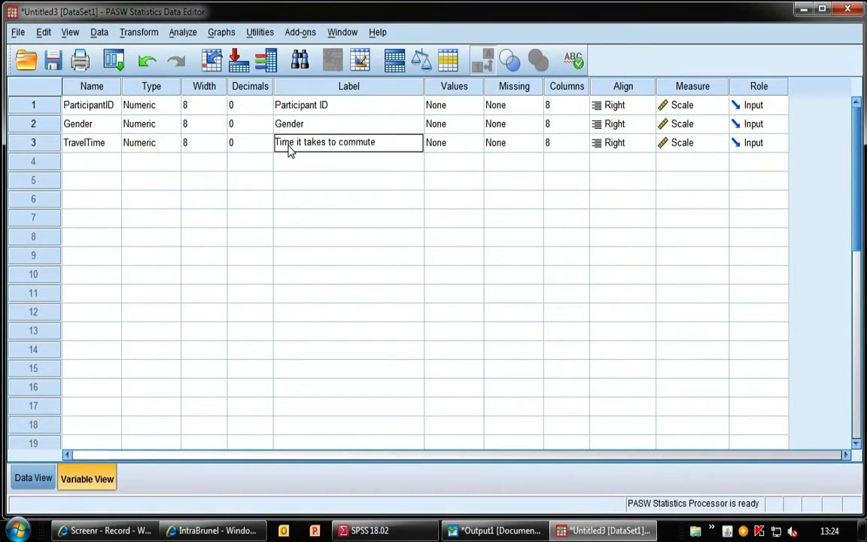
text( to Uni (min))
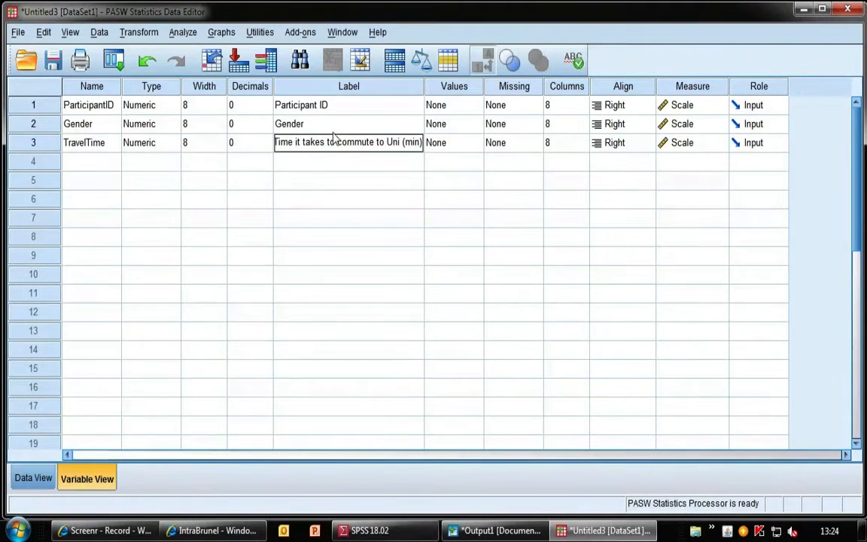
drag(424, 86, 455, 86)
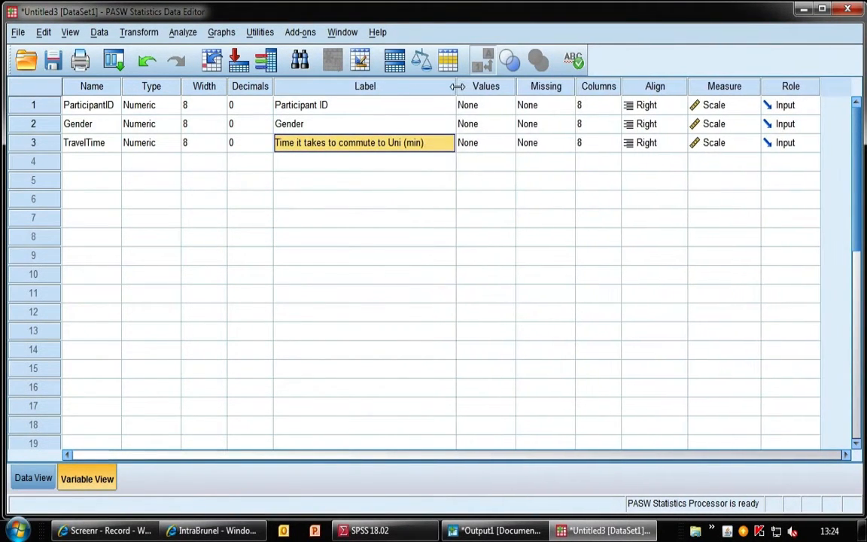
Open Gender's value labels and add value 0 labelled Male.
click(426, 167)
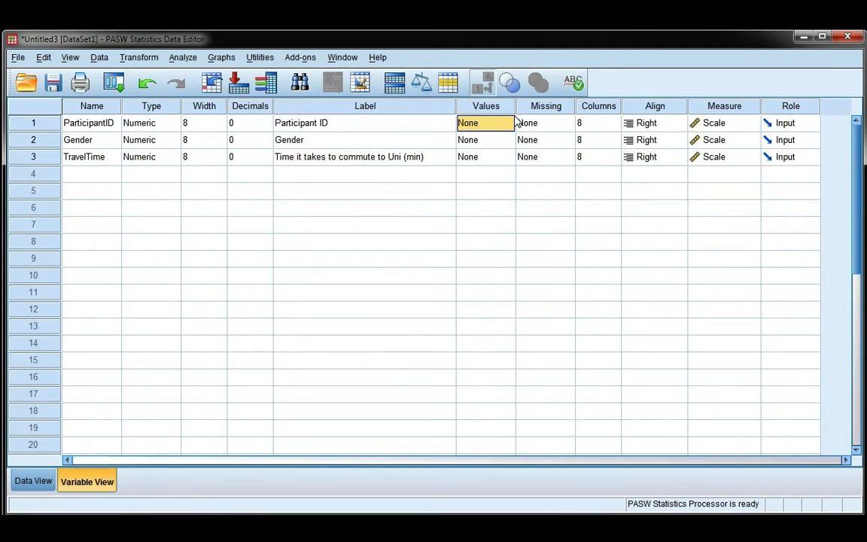
click(483, 141)
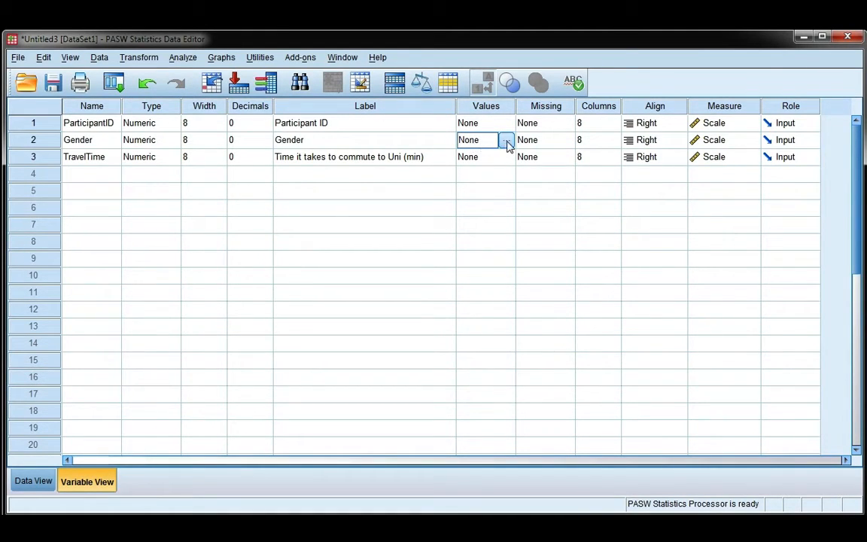
click(507, 143)
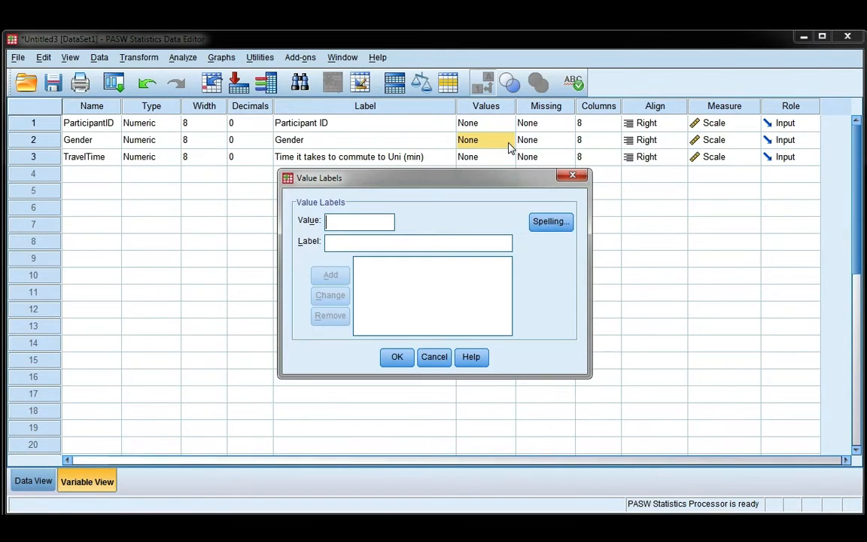
drag(478, 184, 475, 194)
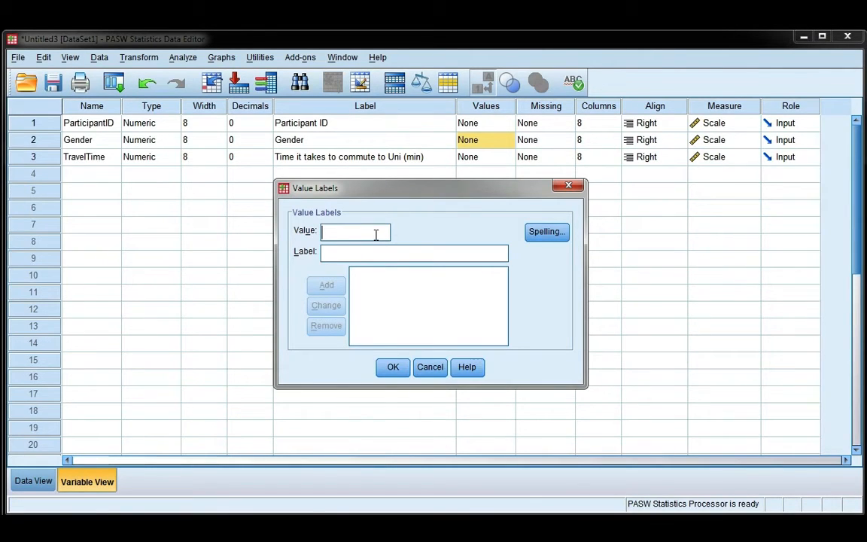
text(0)
key(Tab)
text(Male)
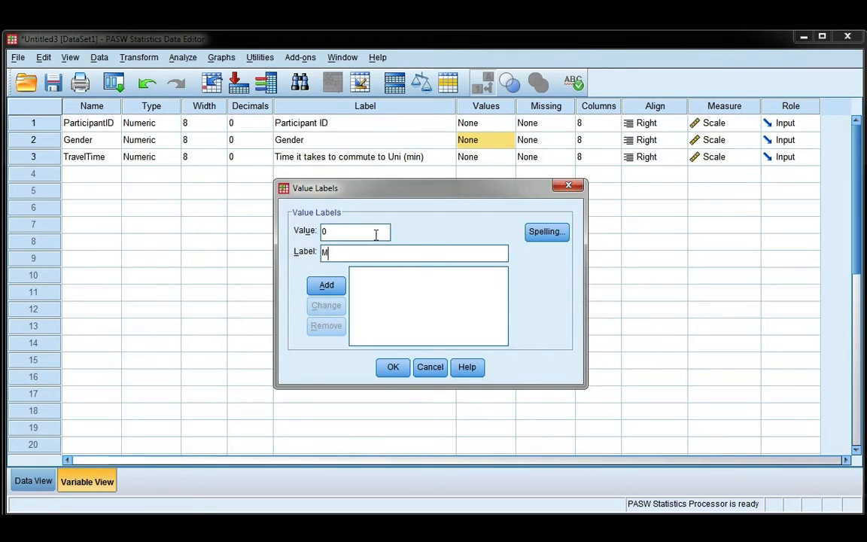
click(327, 286)
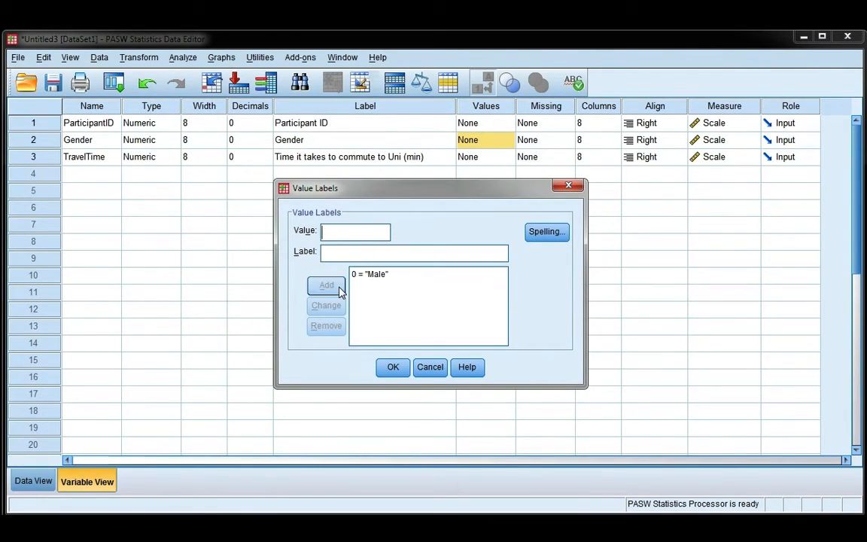
Add value 1 labelled Female to Gender's value labels.
text(1)
key(Tab)
text(Female)
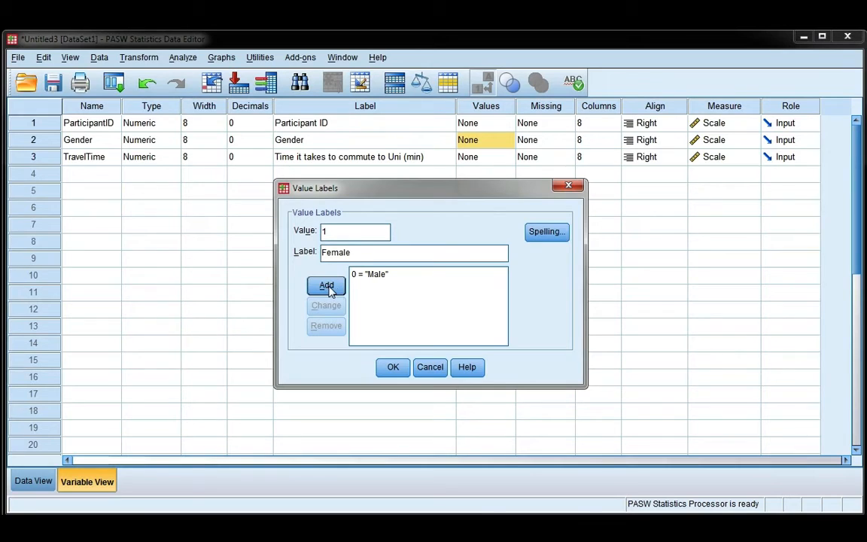
click(337, 290)
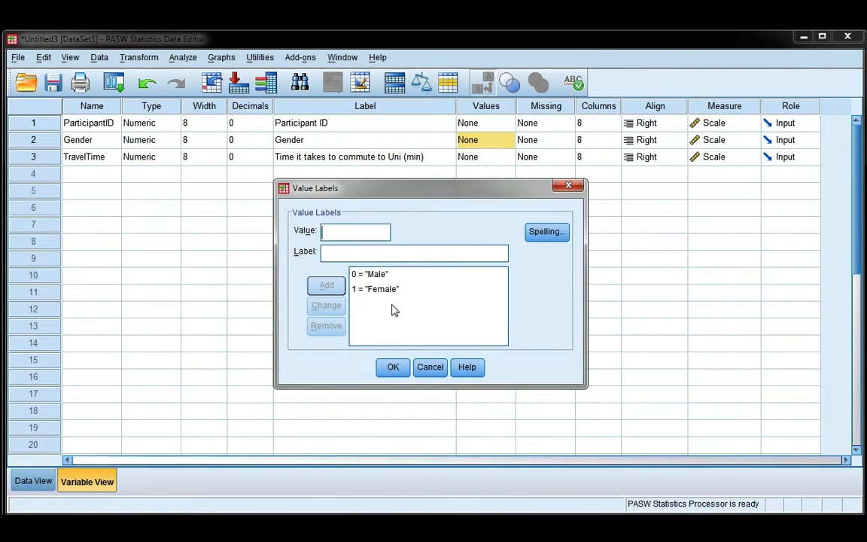
Confirm Gender's value labels and widen the Values column.
click(393, 367)
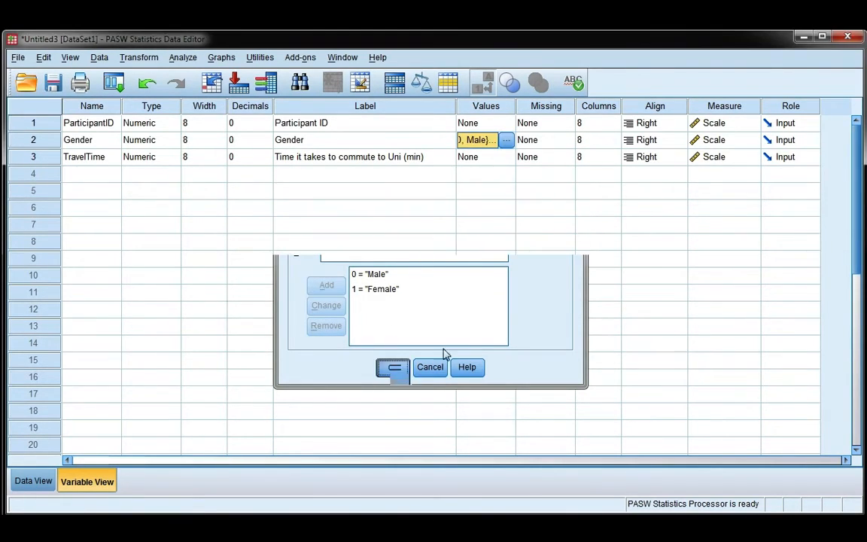
drag(519, 107, 535, 107)
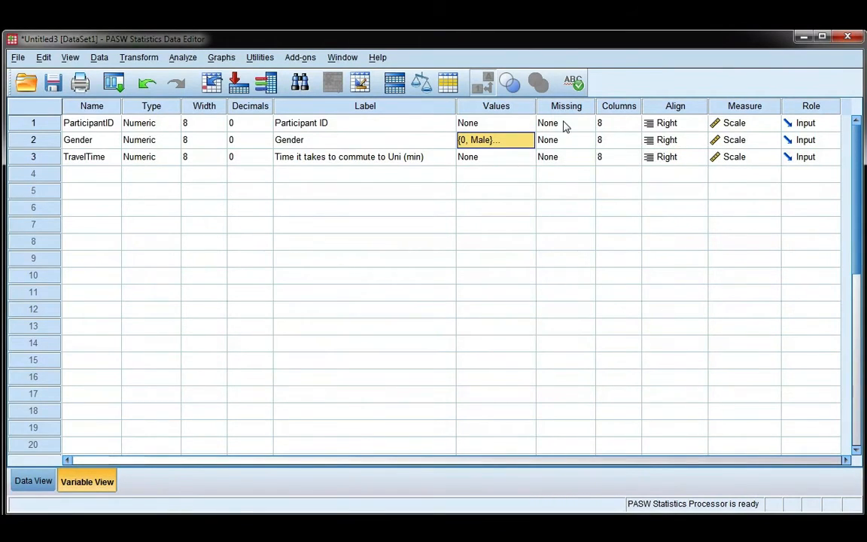
click(570, 126)
click(572, 140)
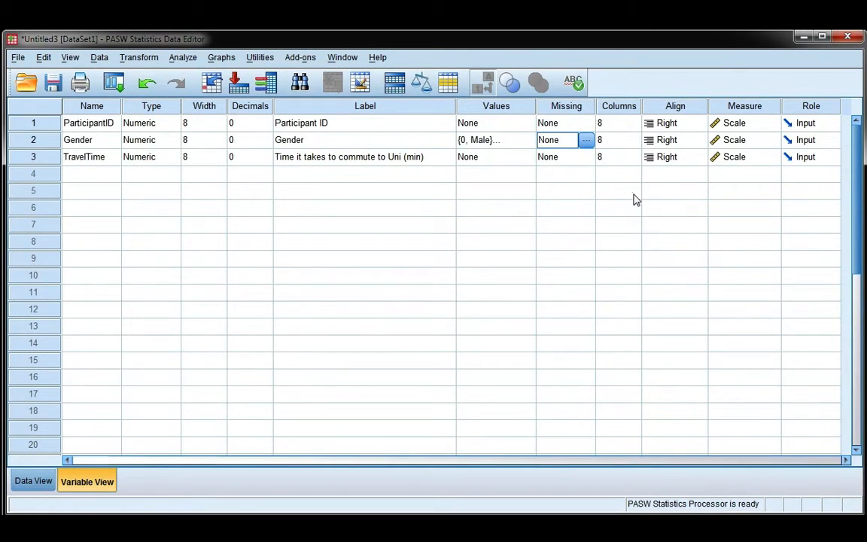
Set Gender's measurement level to Nominal, leaving ParticipantID and TravelTime as Scale.
click(738, 107)
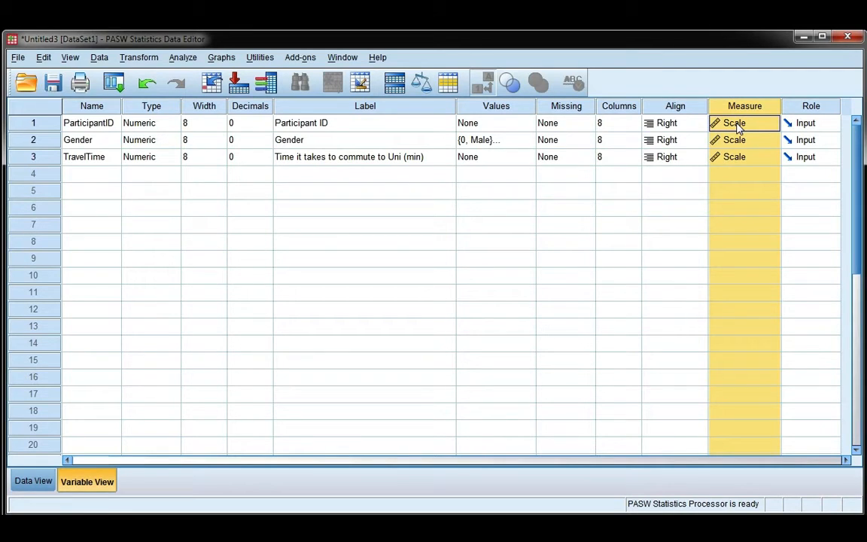
click(738, 127)
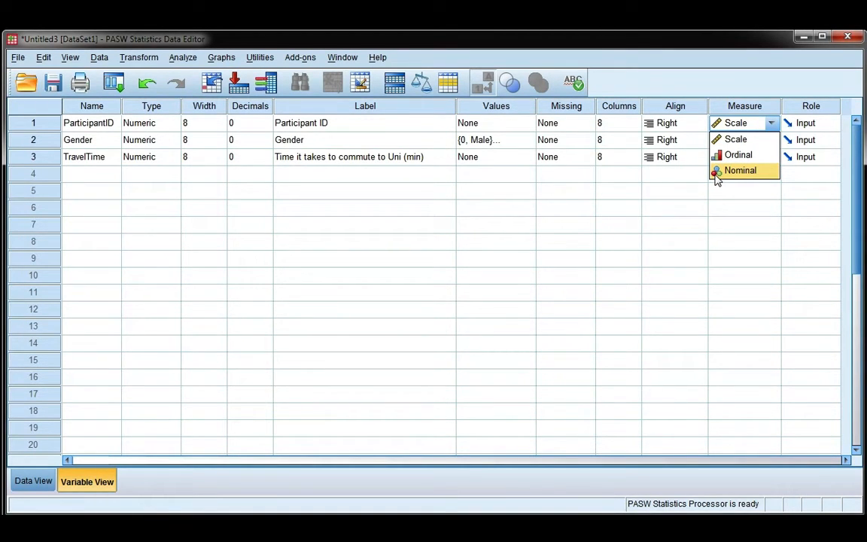
click(744, 143)
click(748, 145)
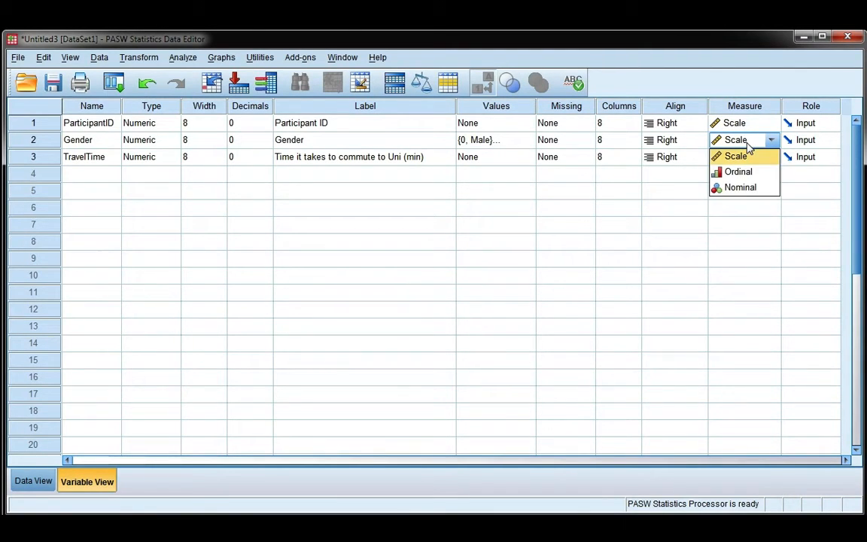
click(768, 193)
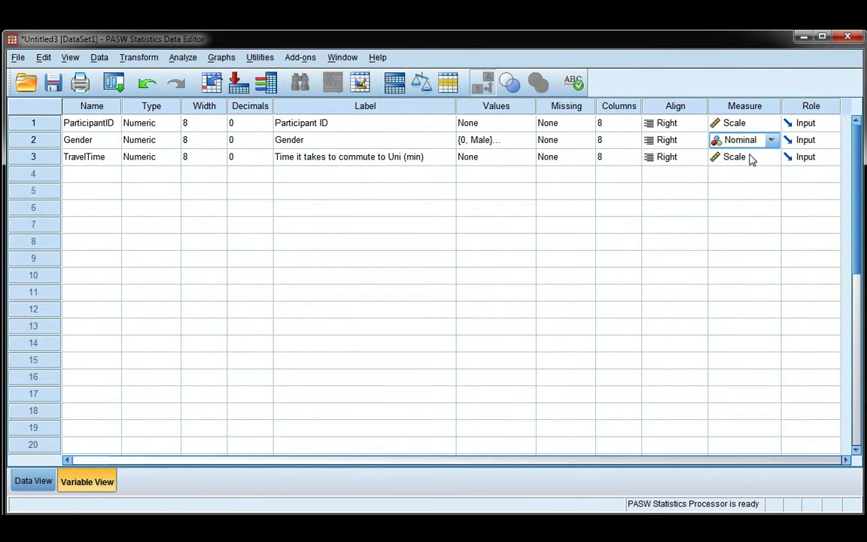
click(750, 160)
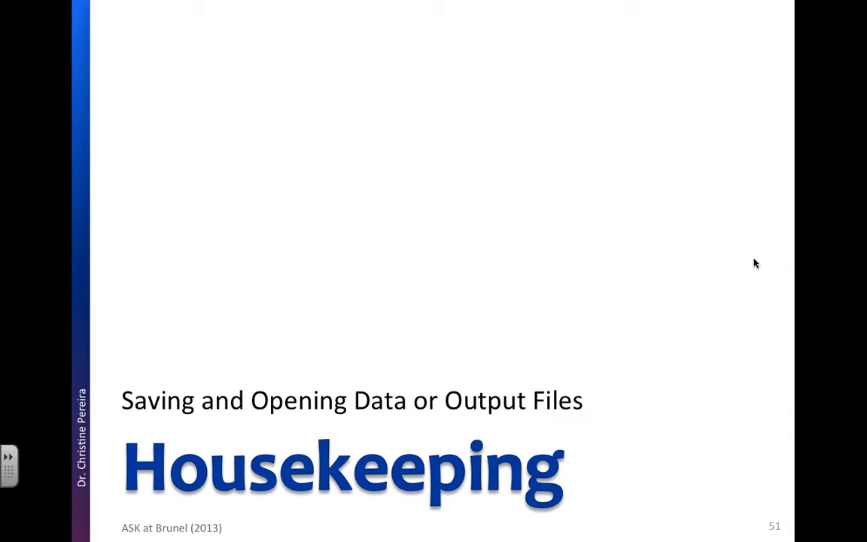
click(754, 263)
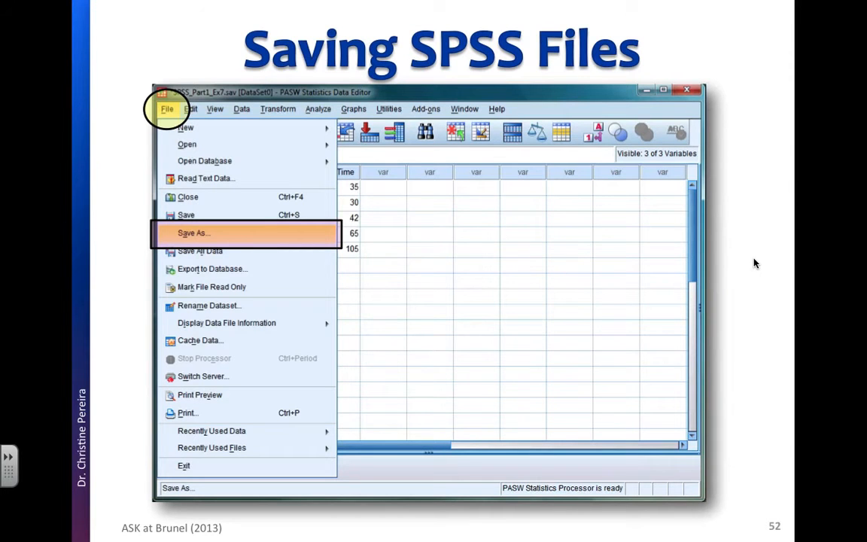